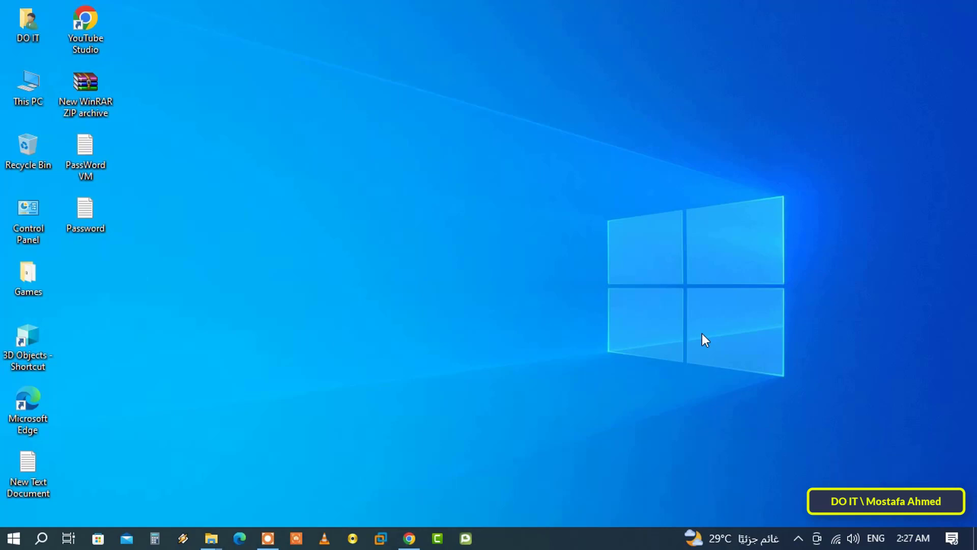
- Launch Event Viewer by running eventvwr from the Windows Run dialog
key(super+r)
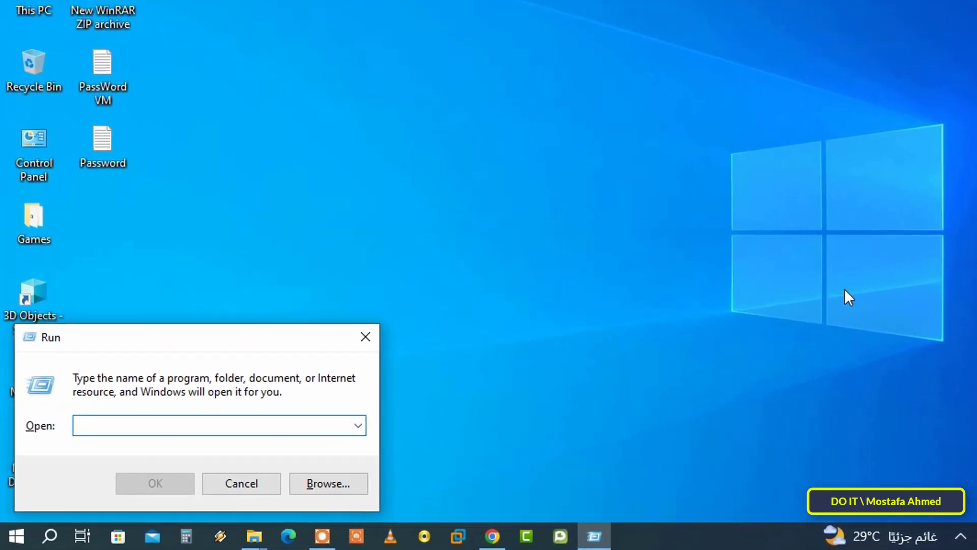
text(ev)
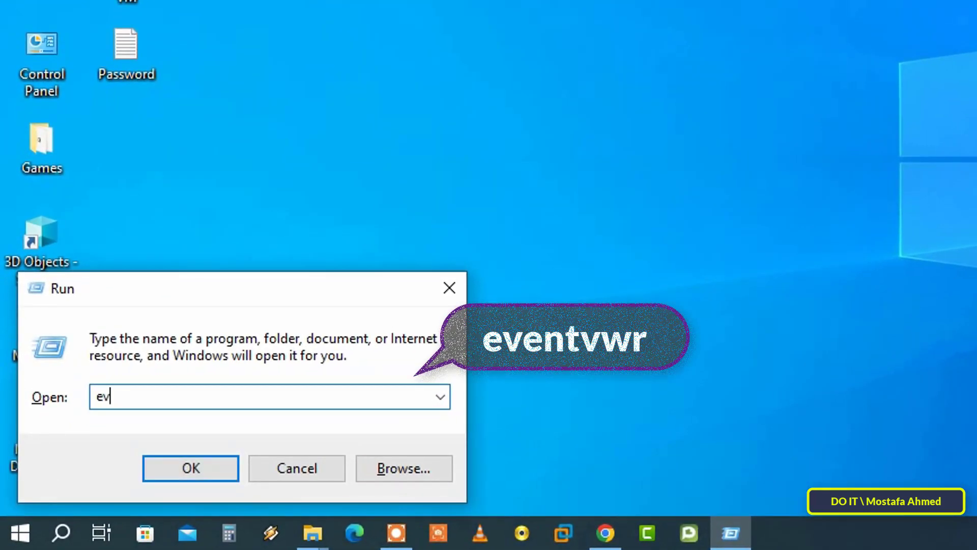
text(entv)
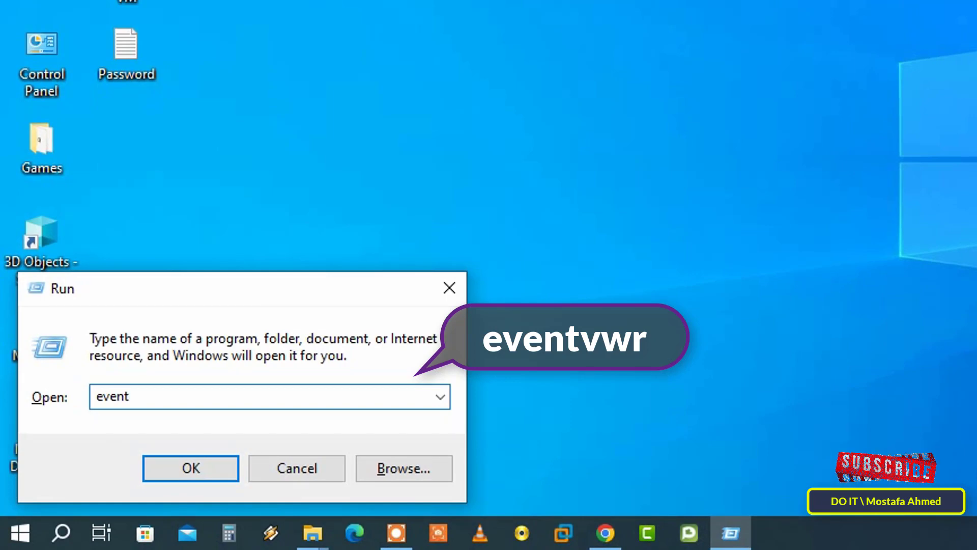
text(wr)
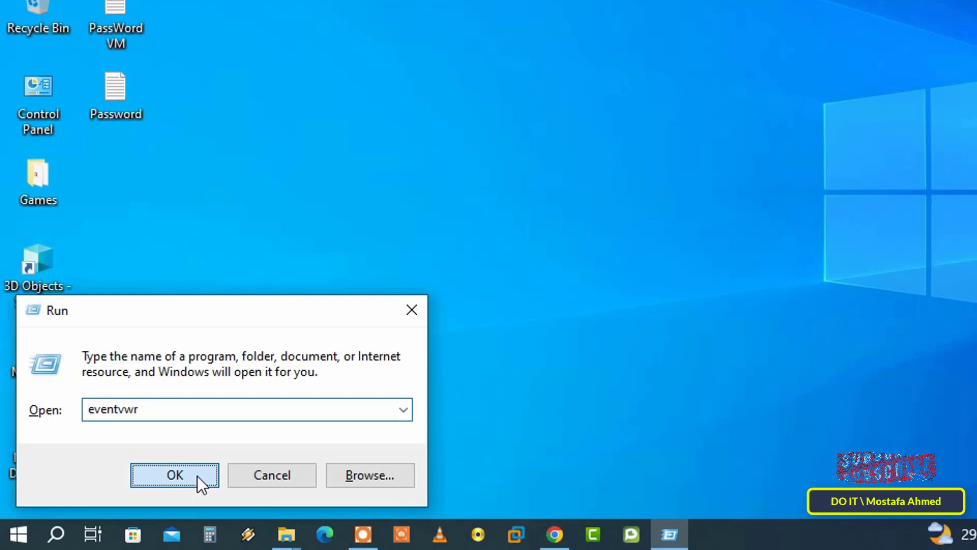
click(218, 469)
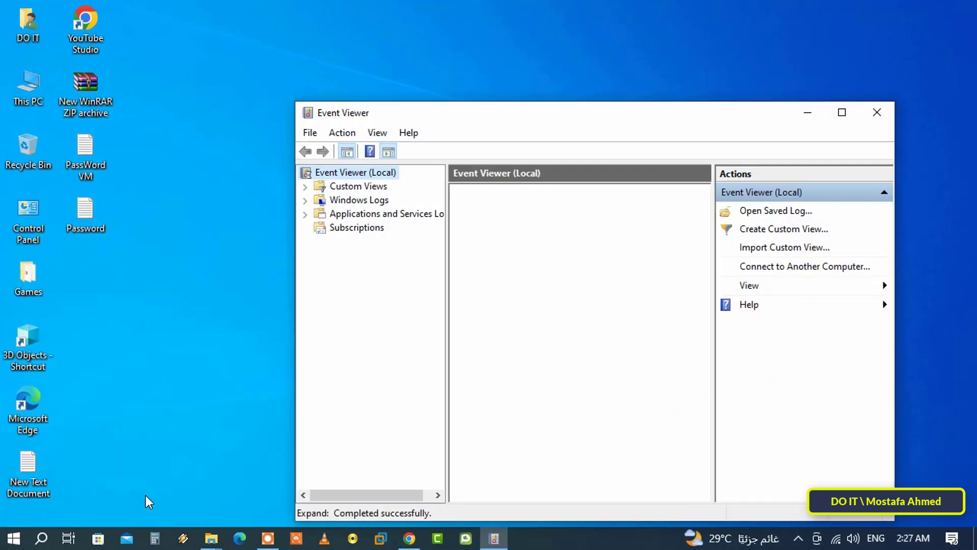
- Maximize Event Viewer and expand Applications and Services Logs > Microsoft > Windows in a wider tree
click(841, 110)
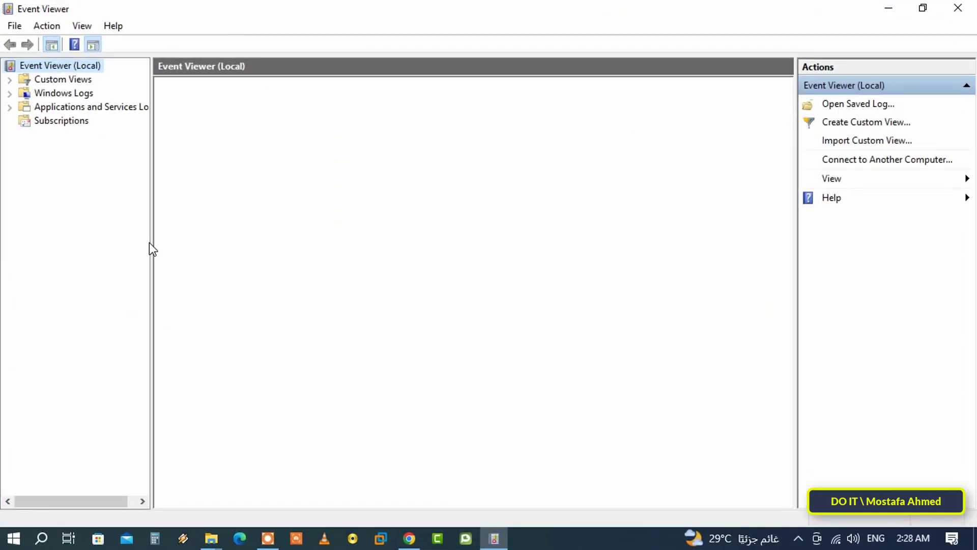
drag(151, 245, 205, 246)
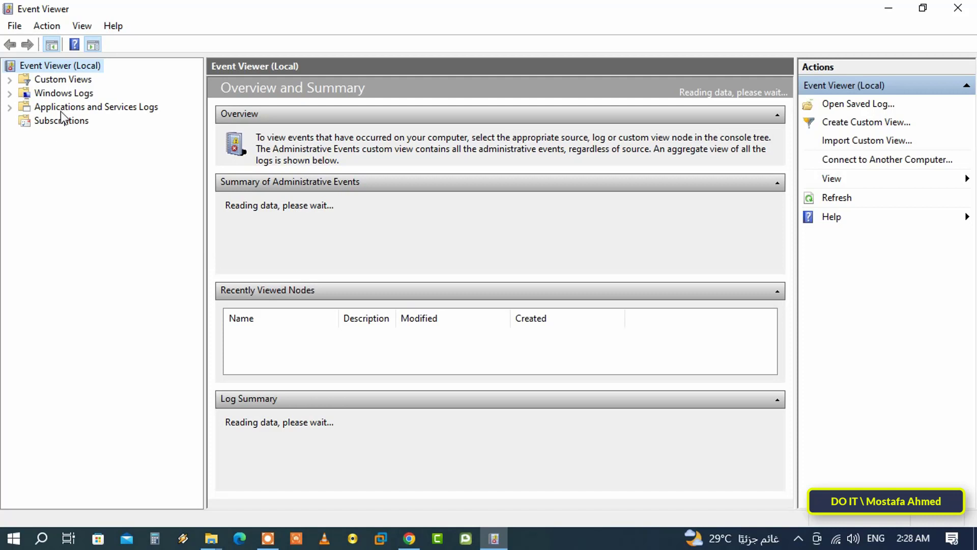
click(94, 109)
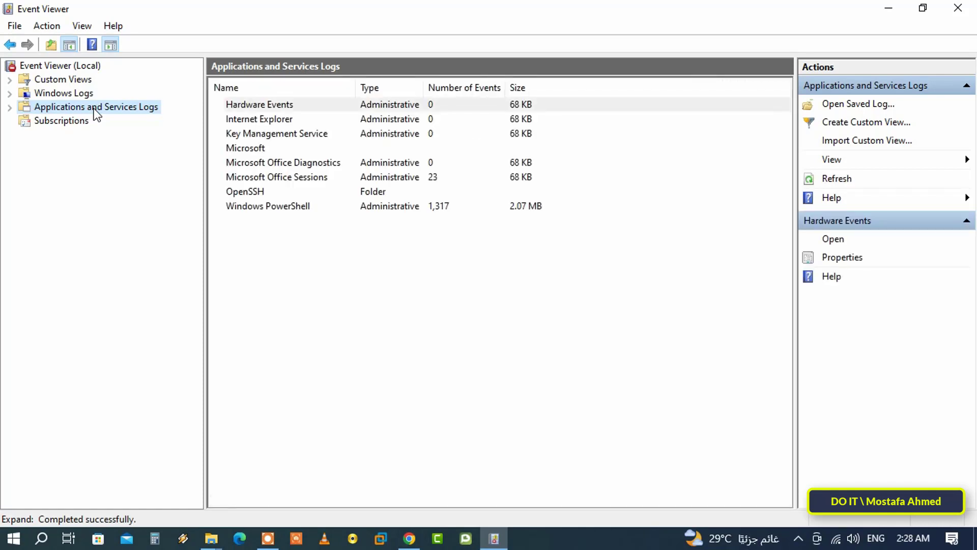
click(9, 107)
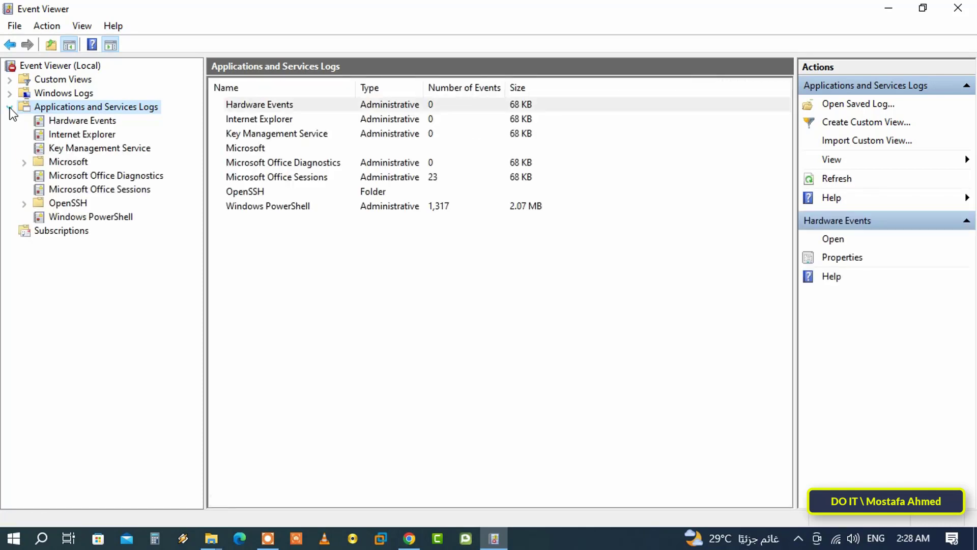
click(66, 161)
click(24, 163)
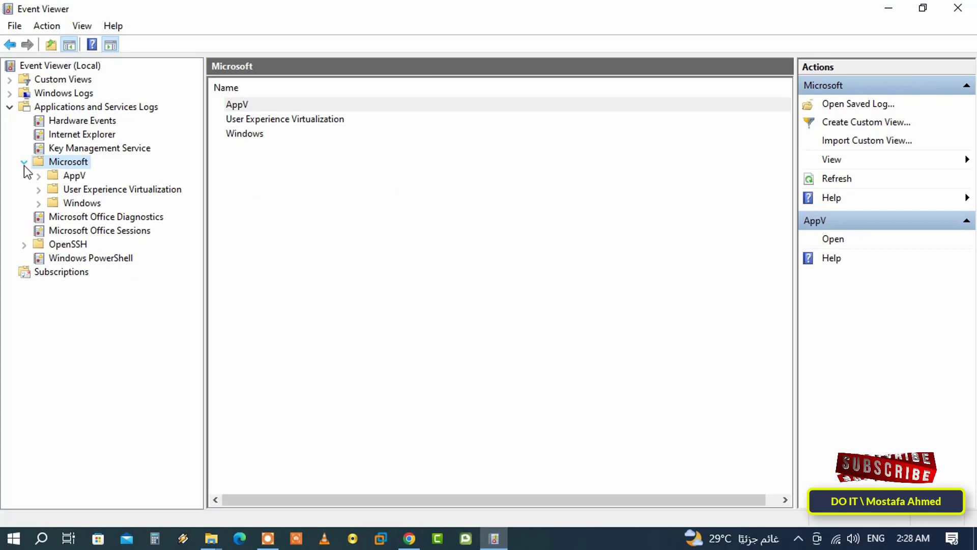
click(50, 204)
click(43, 203)
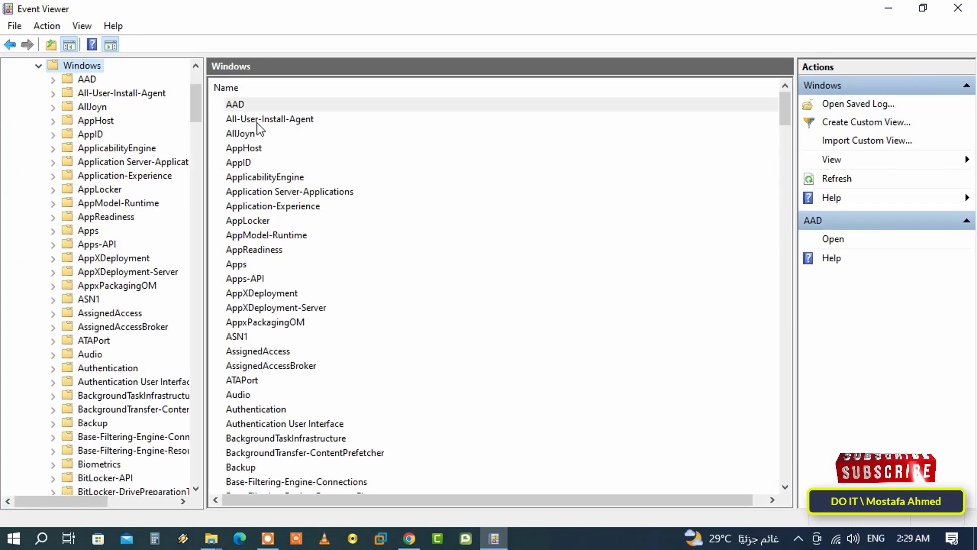
- Scroll to the PrintService source, open it and select its Operational log
click(255, 106)
scroll(410, 386, down, 20)
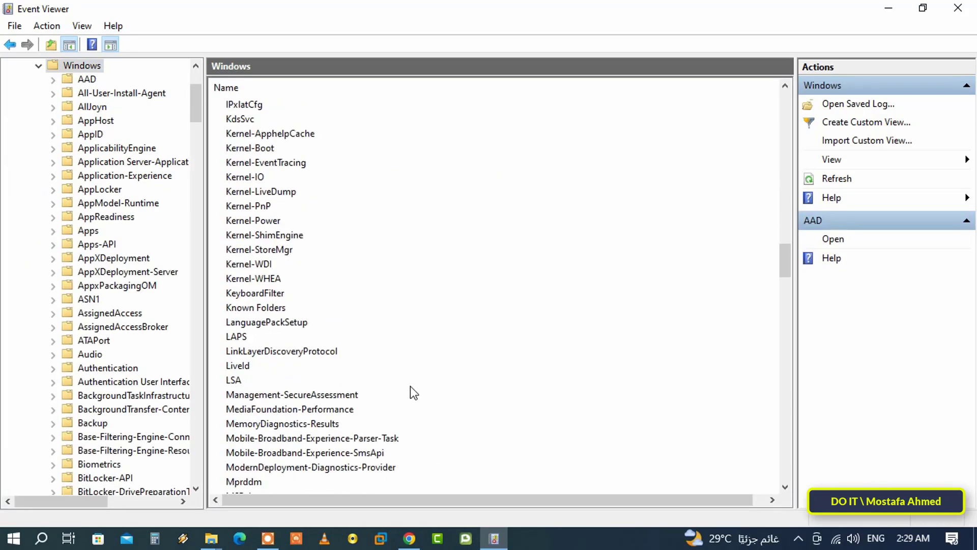
scroll(410, 385, down, 15)
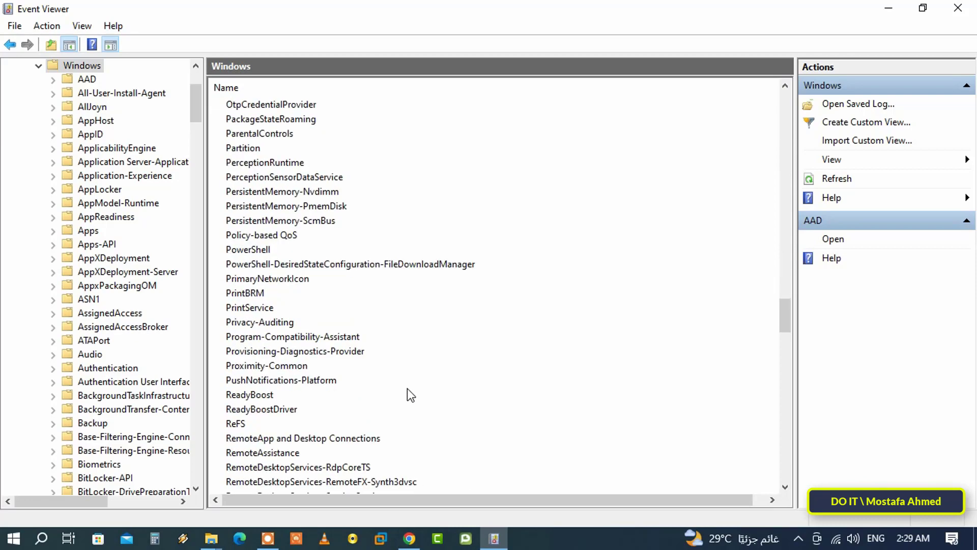
click(277, 308)
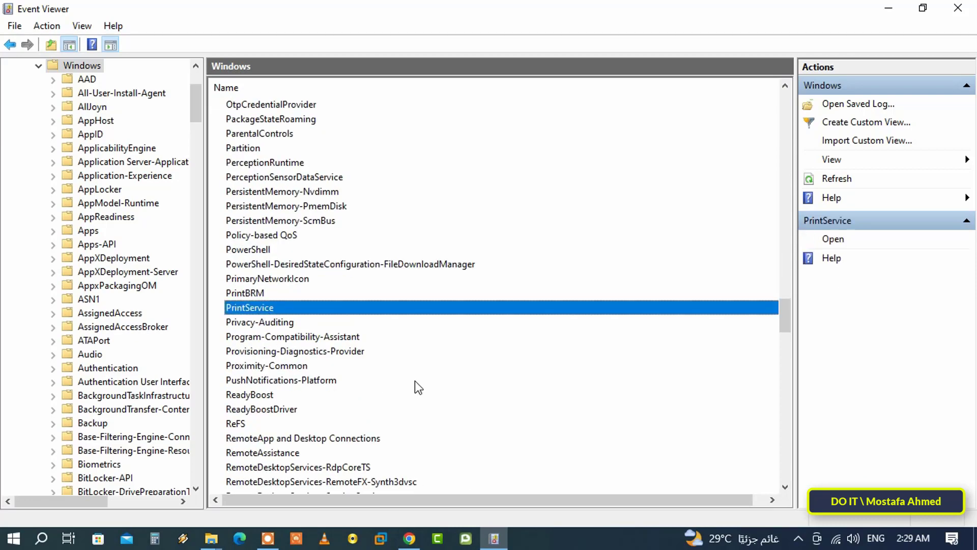
double_click(444, 309)
click(246, 122)
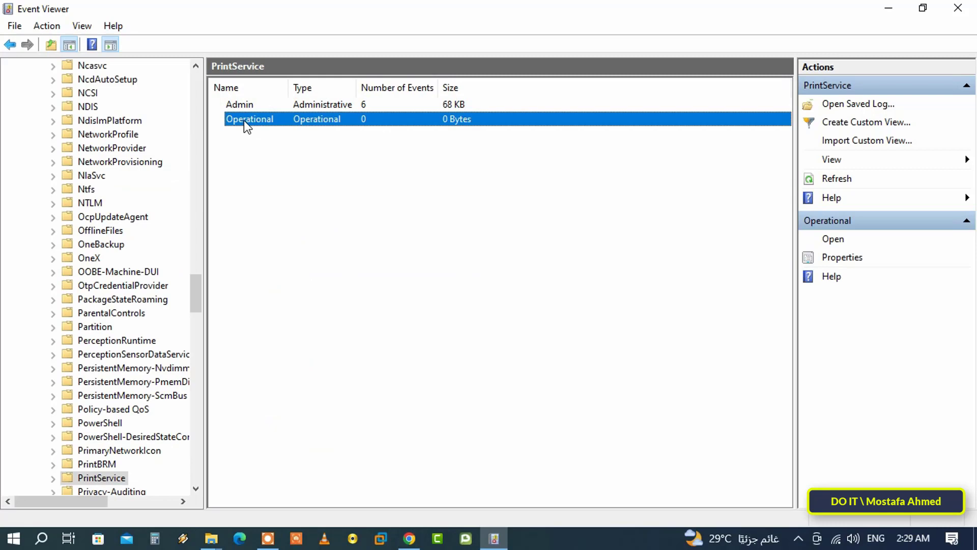
- Enable logging in the Operational log's properties, keep the 1028 KB maximum size, and apply
right_click(244, 122)
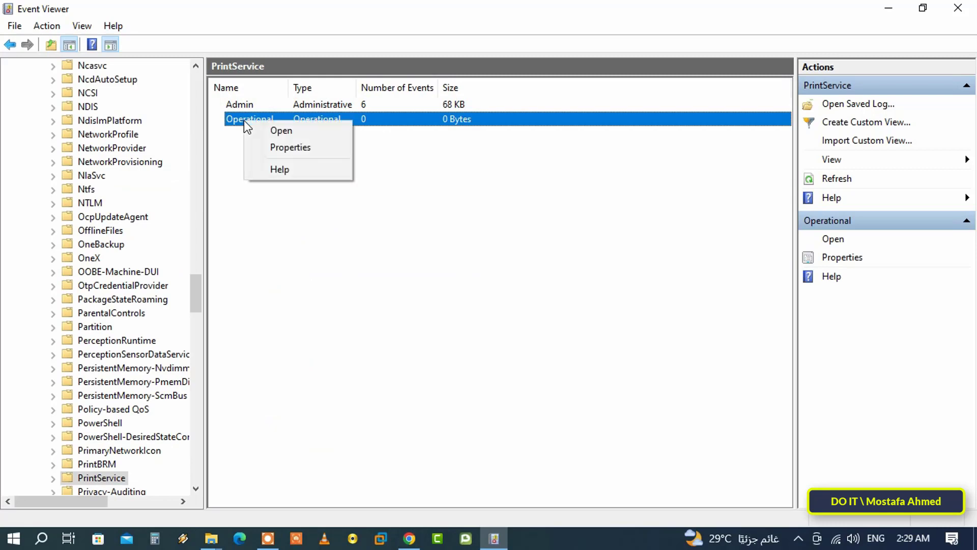
click(343, 151)
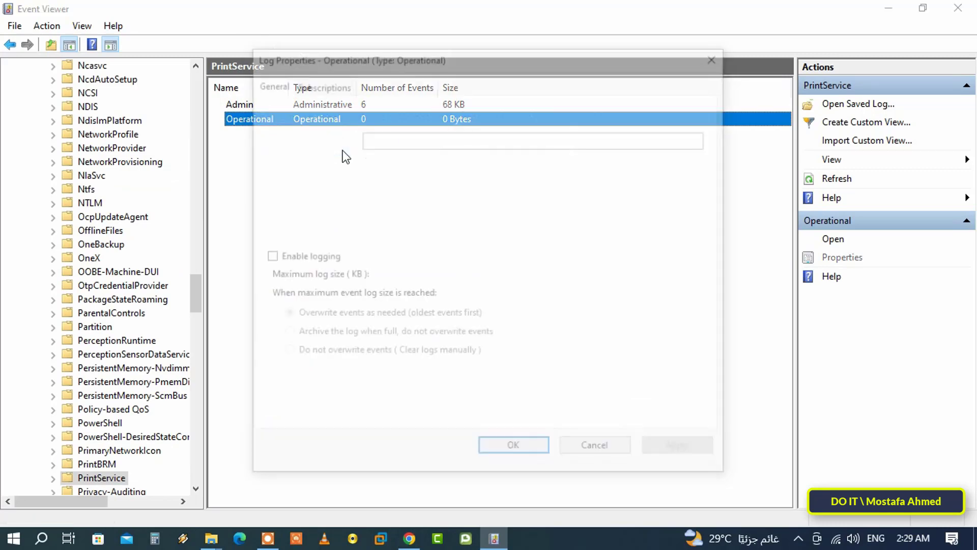
drag(407, 59, 414, 32)
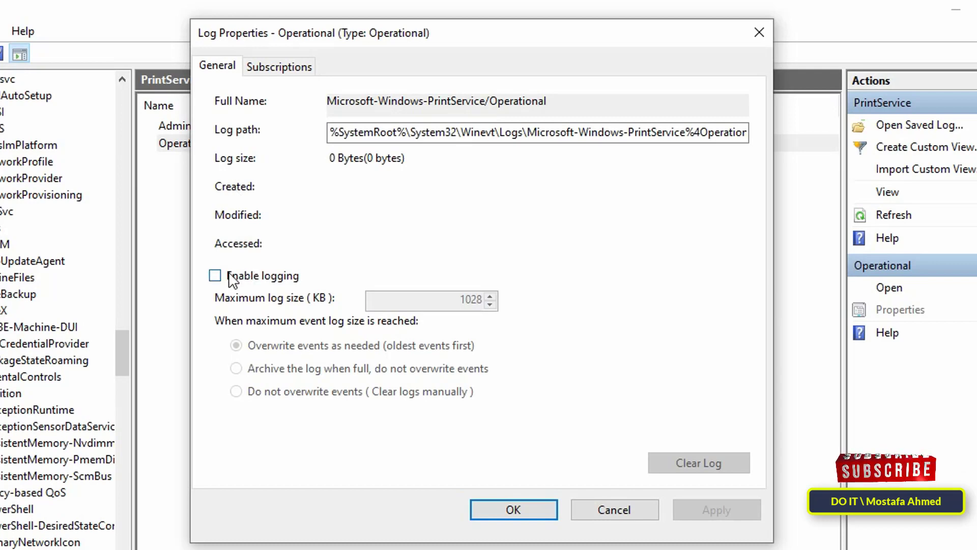
click(250, 278)
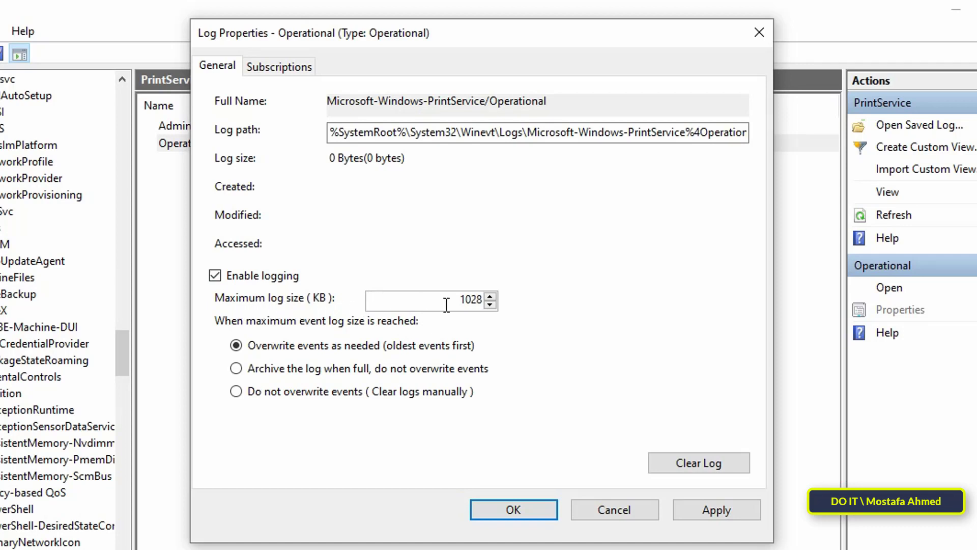
drag(460, 301, 483, 301)
click(694, 508)
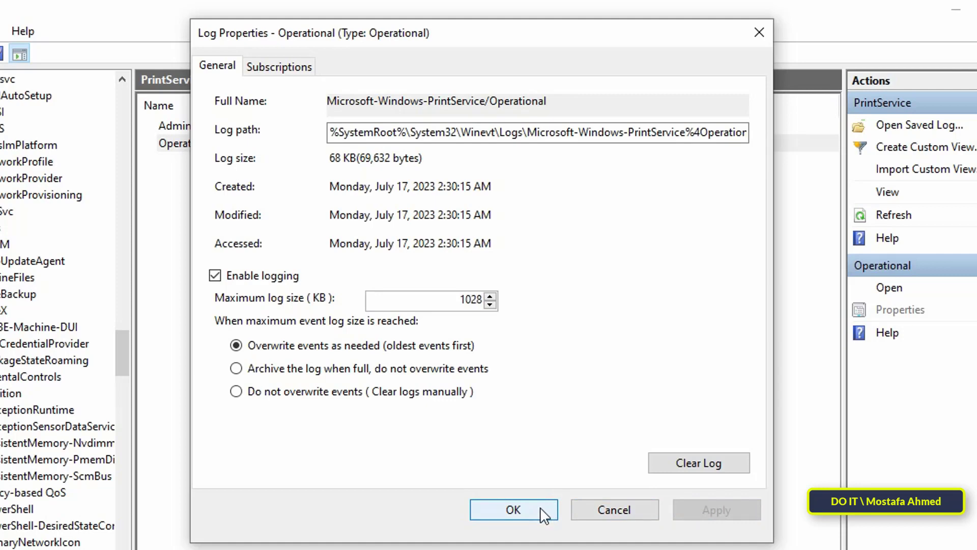
click(513, 510)
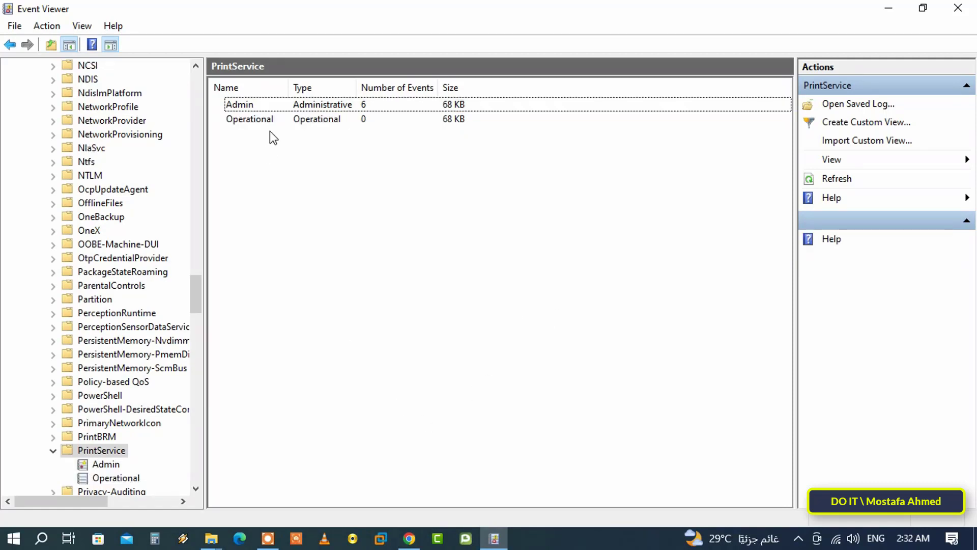
- Open the PrintService Operational log, still showing 0 events, then minimize Event Viewer
click(264, 122)
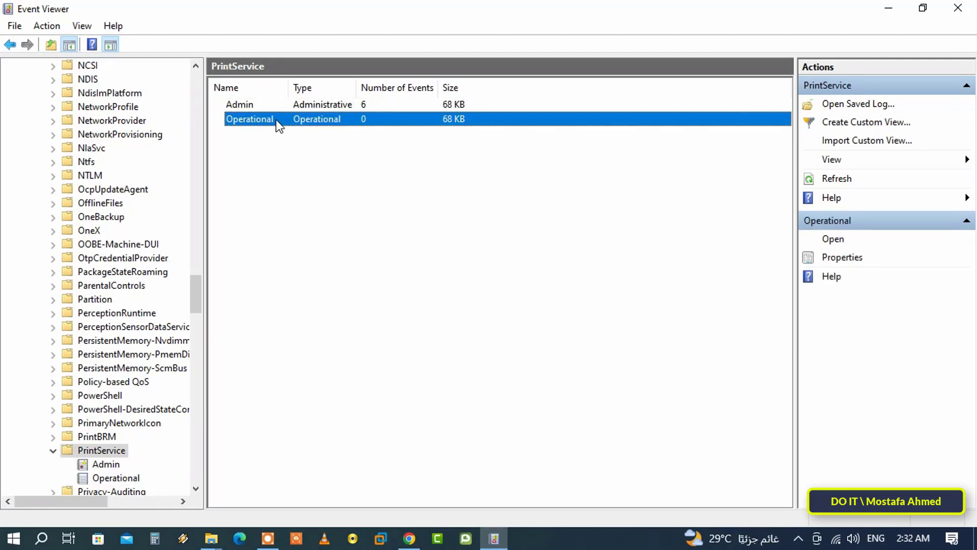
double_click(329, 118)
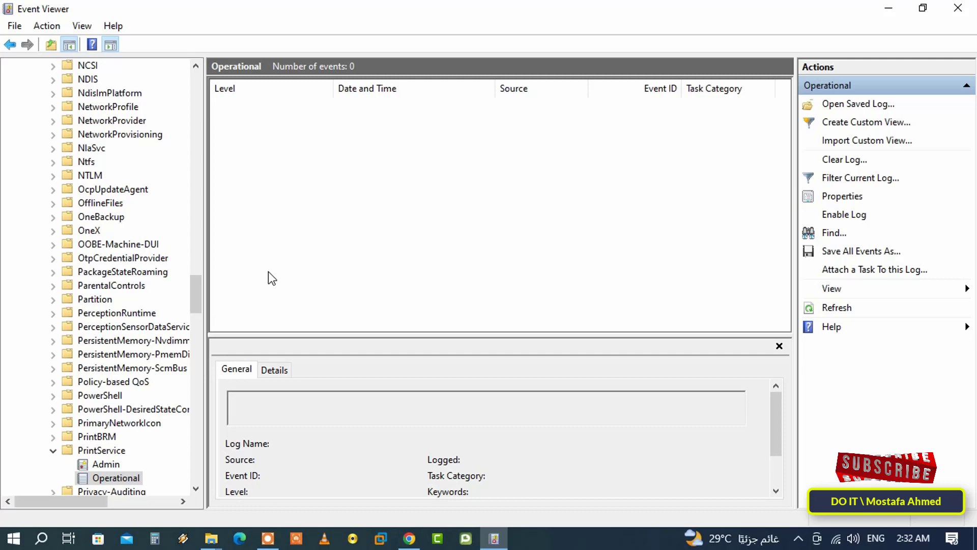
click(890, 7)
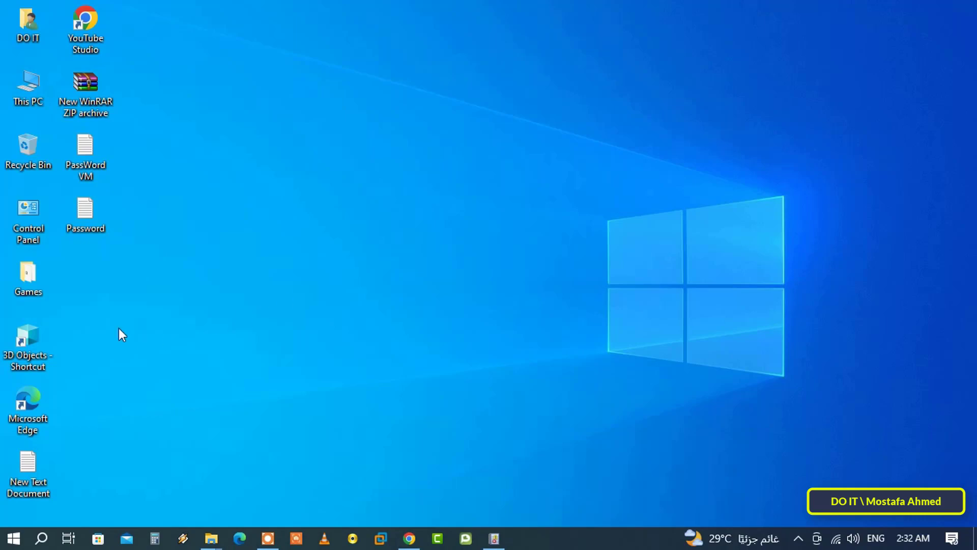
- Open the Microsoft Print to PDF queue from Control Panel's Devices and Printers
double_click(35, 218)
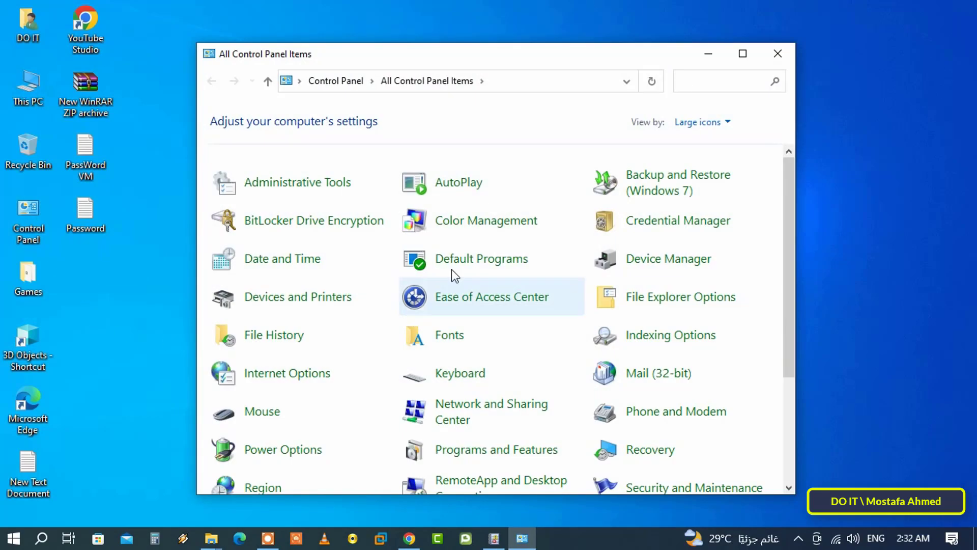
click(749, 59)
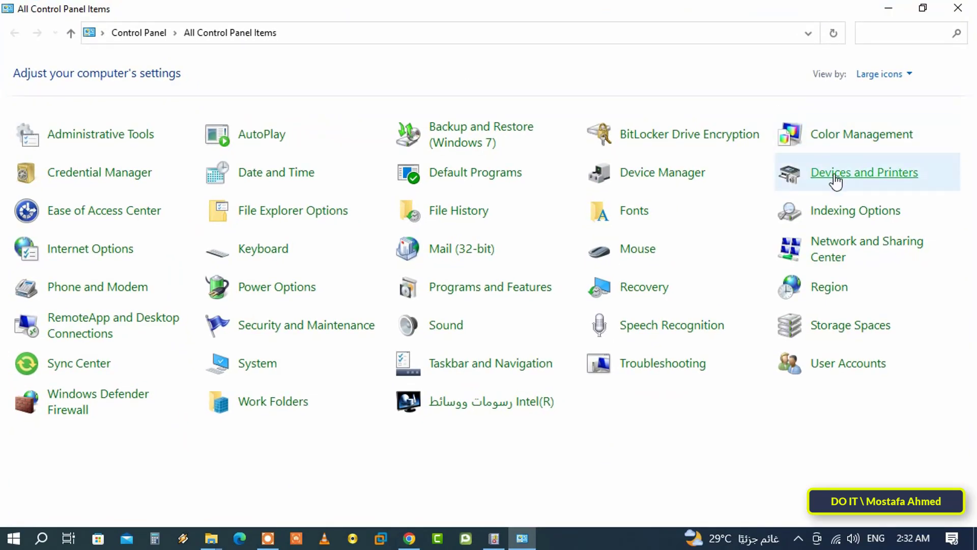
click(837, 178)
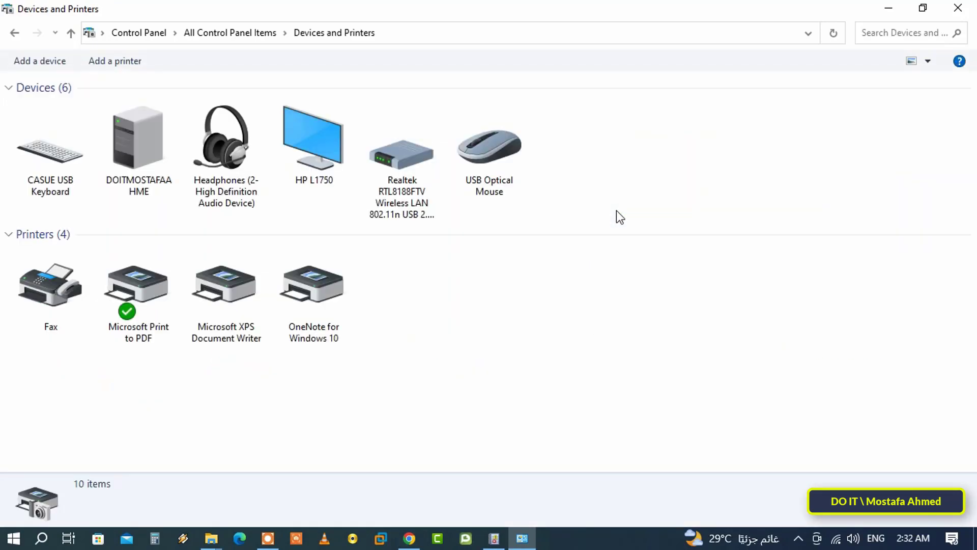
double_click(133, 338)
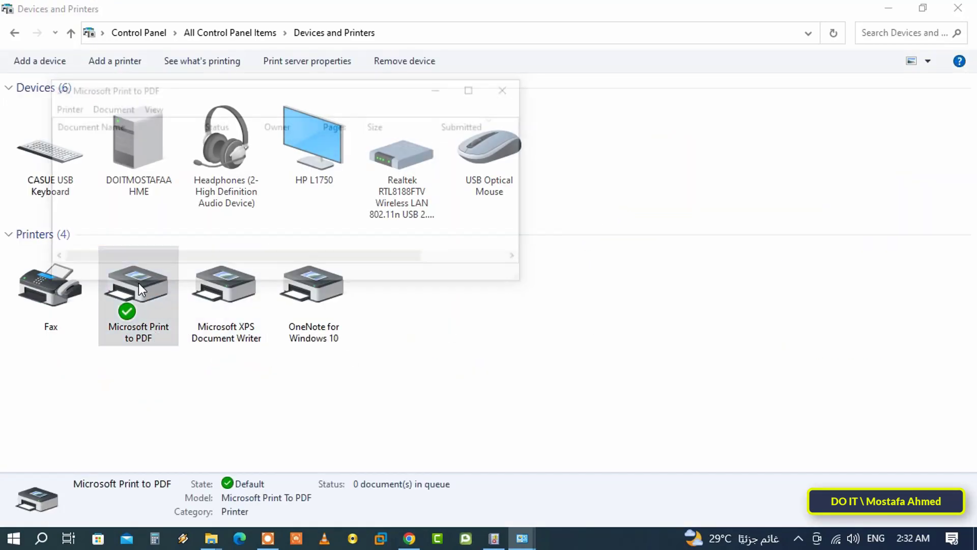
- Print a test page from the printer's properties, saving the output as 1.pdf
click(71, 108)
click(172, 281)
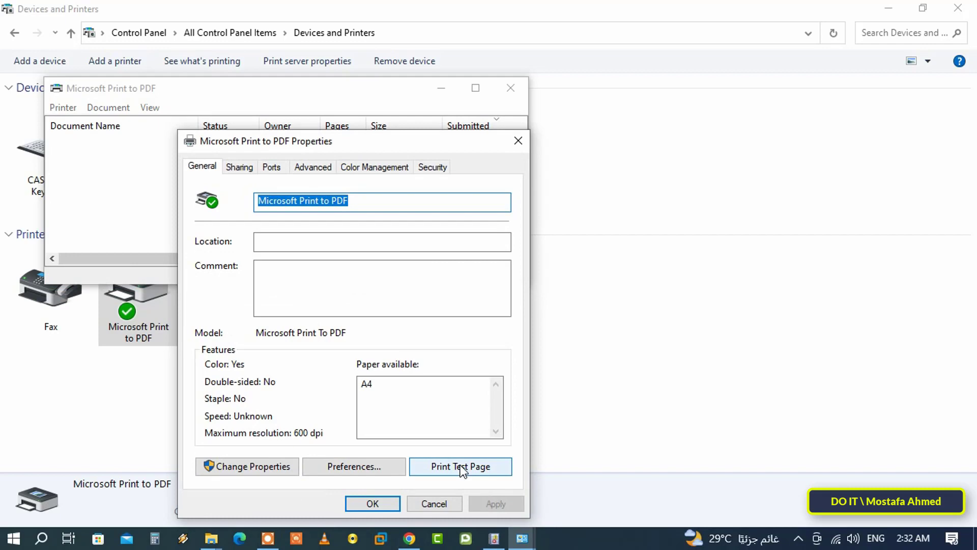
click(461, 465)
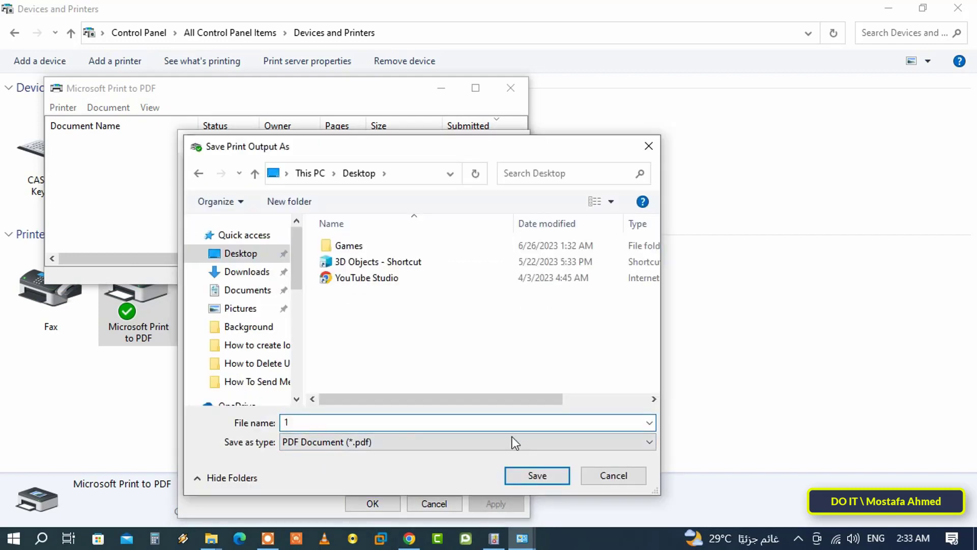
click(524, 472)
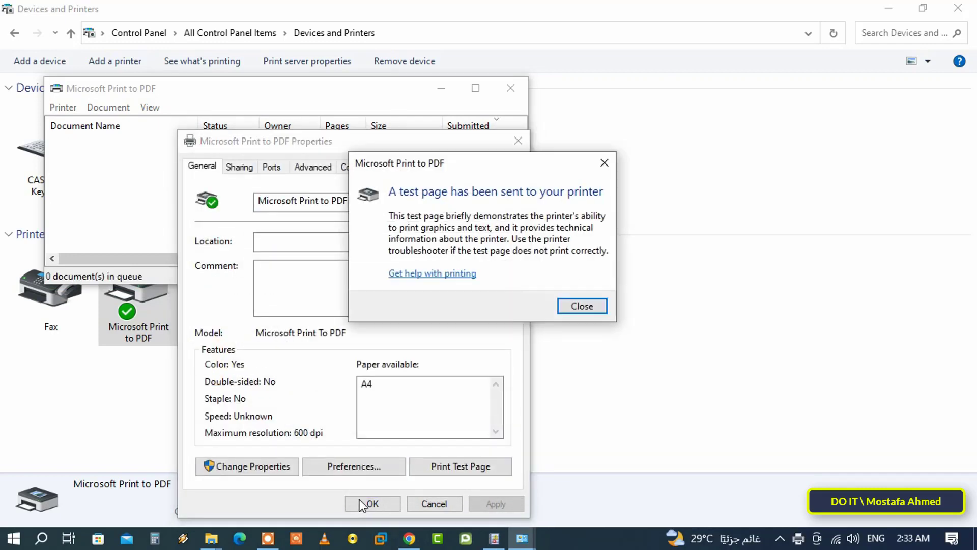
click(580, 308)
- Close the printer properties, print queue and Devices and Printers, then restore Event Viewer
click(369, 501)
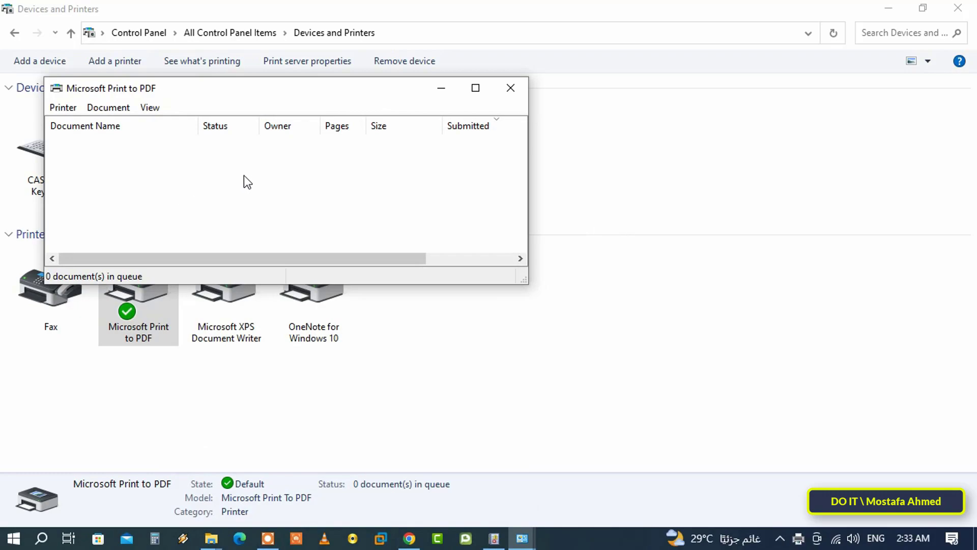
click(510, 88)
click(958, 8)
click(495, 538)
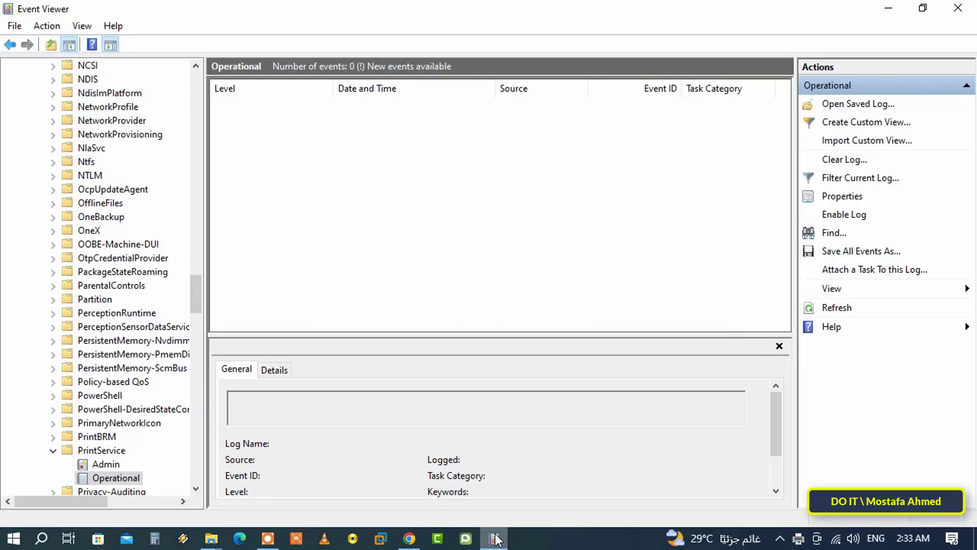
- Refresh the Operational log and view the five new events 307, 805, 842, 801 and 800
right_click(347, 182)
click(407, 190)
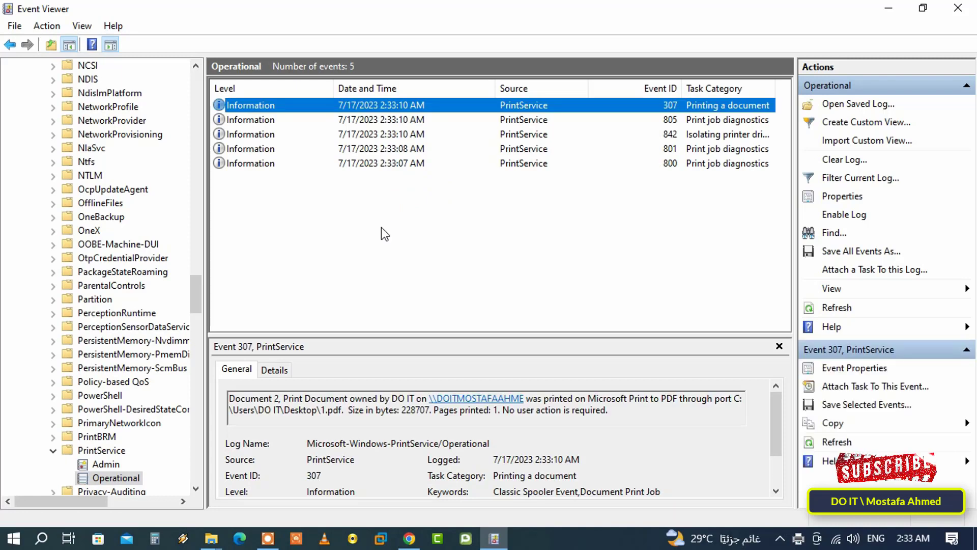
drag(266, 182, 261, 103)
click(264, 105)
click(265, 119)
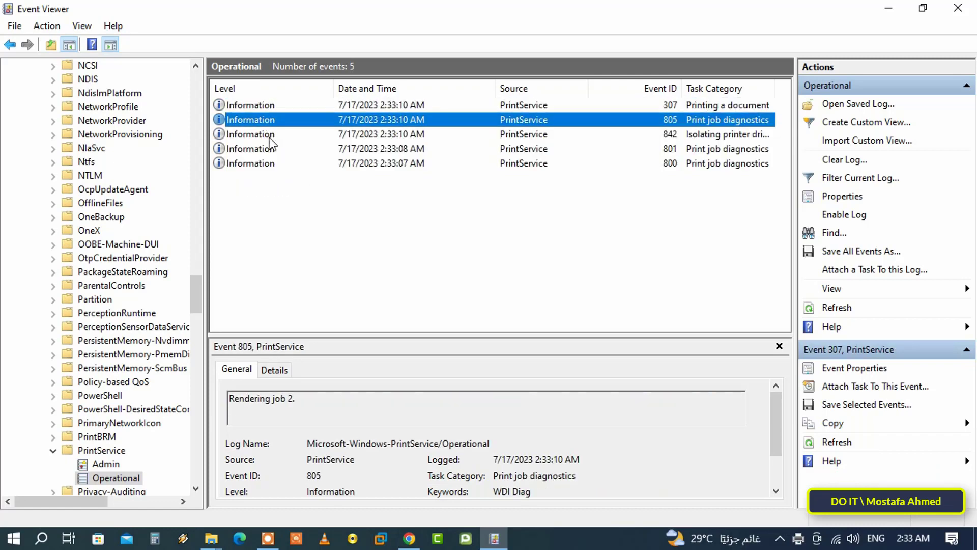
click(268, 134)
click(268, 148)
click(266, 163)
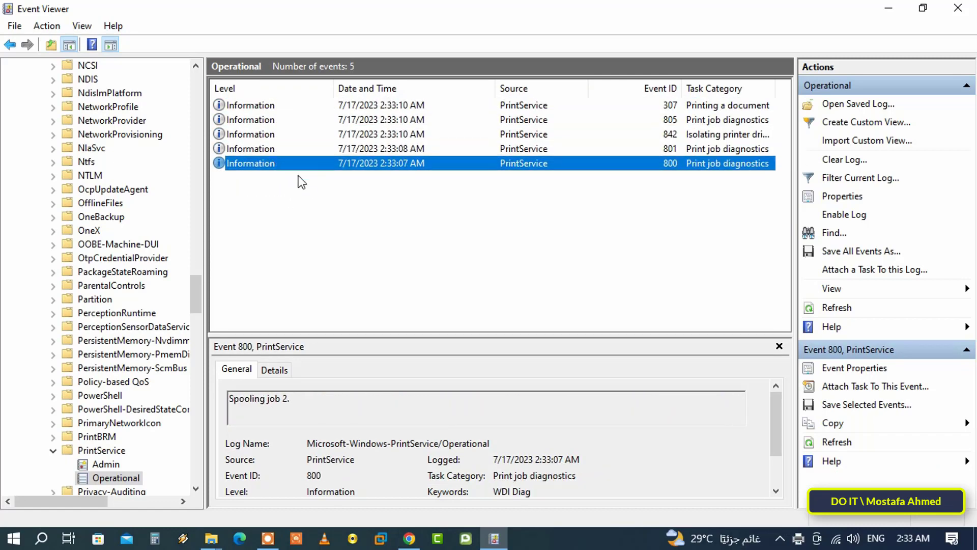
- Return to event 307 and highlight the saved 1.pdf path in its General description
click(298, 190)
key(Home)
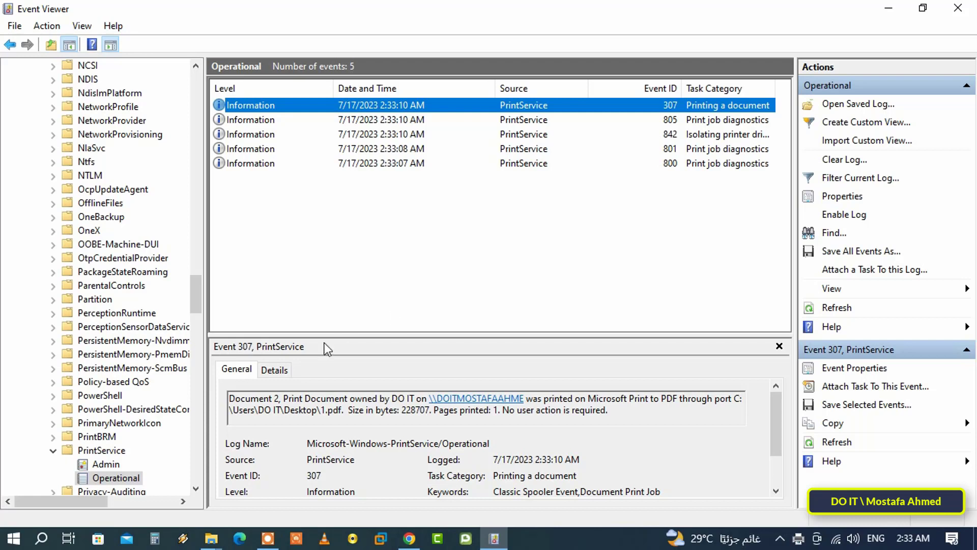
click(239, 371)
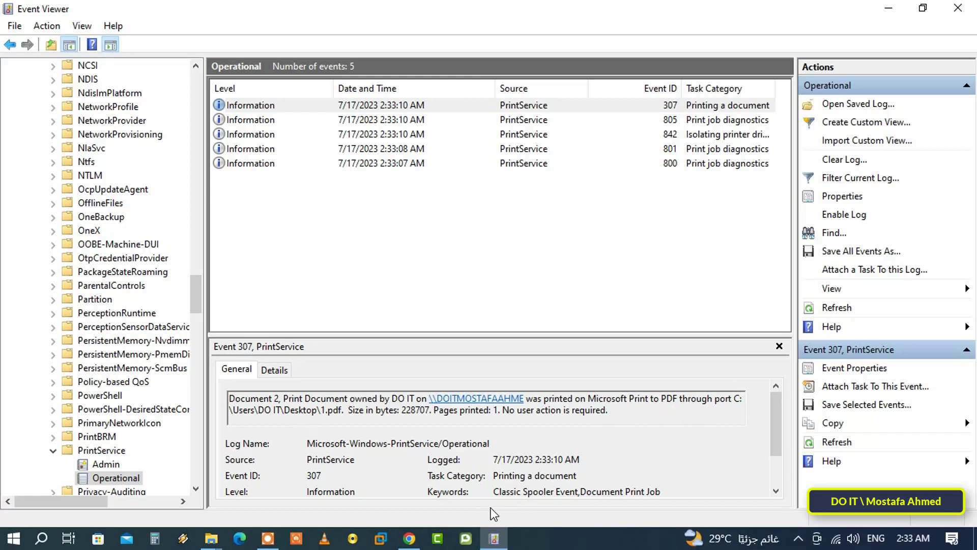
drag(736, 402, 324, 415)
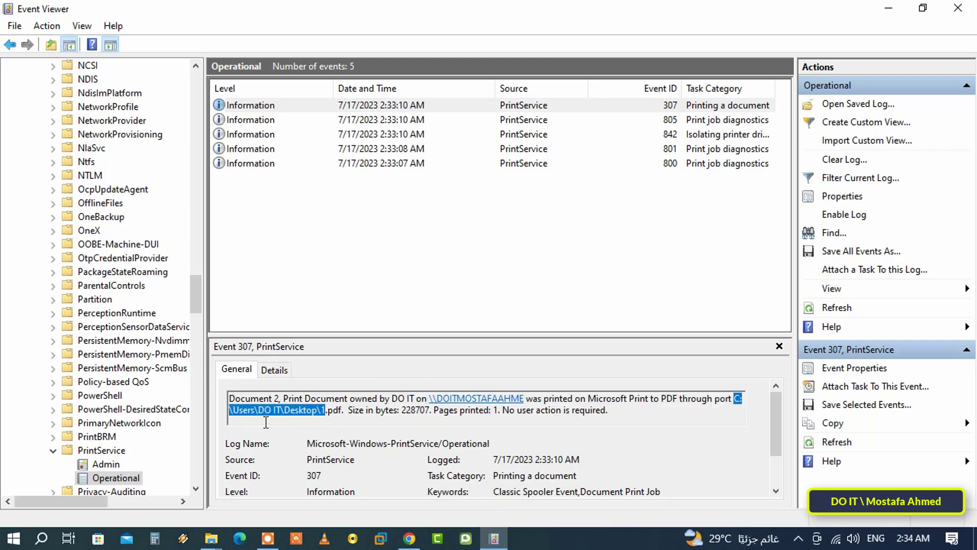
- Review the details of events 805, 842, 801 and 800, ending back on event 307
click(640, 122)
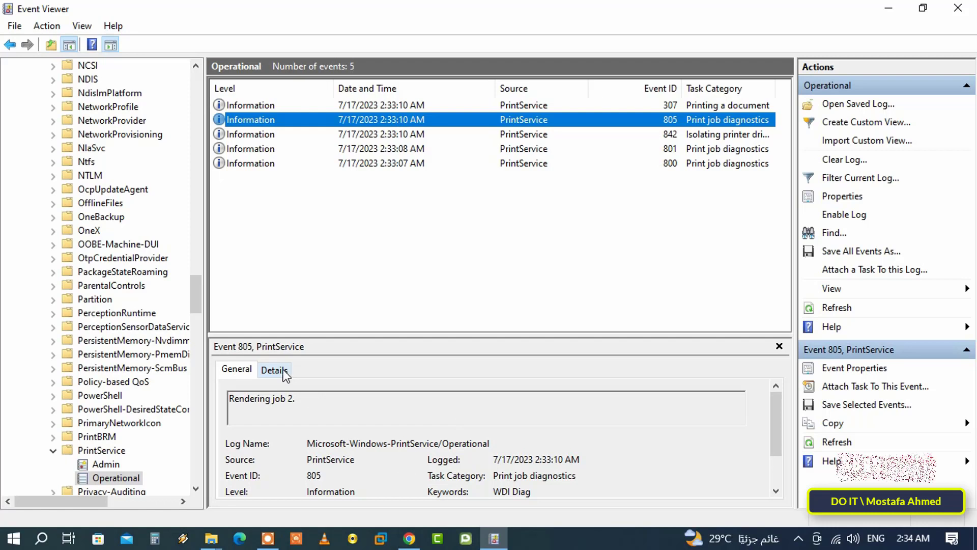
click(365, 134)
click(359, 148)
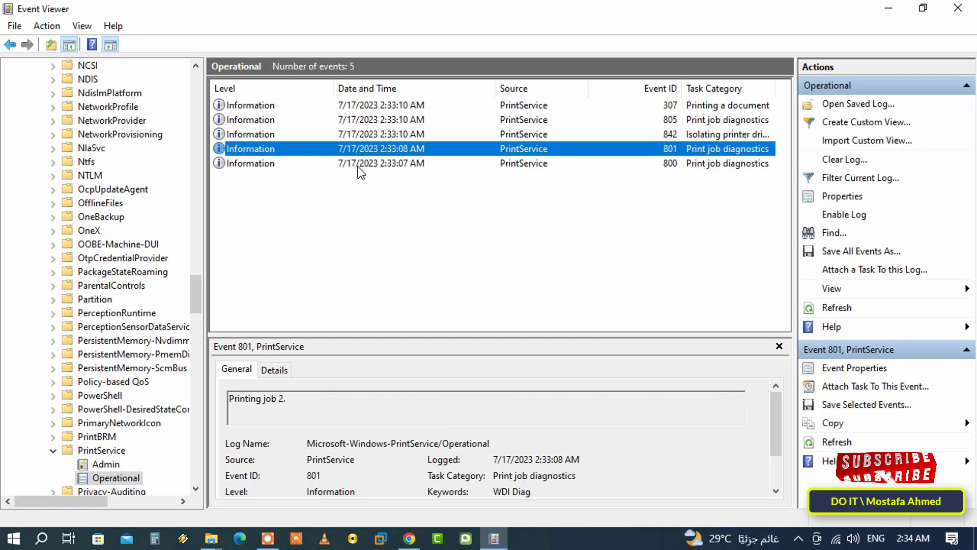
click(361, 164)
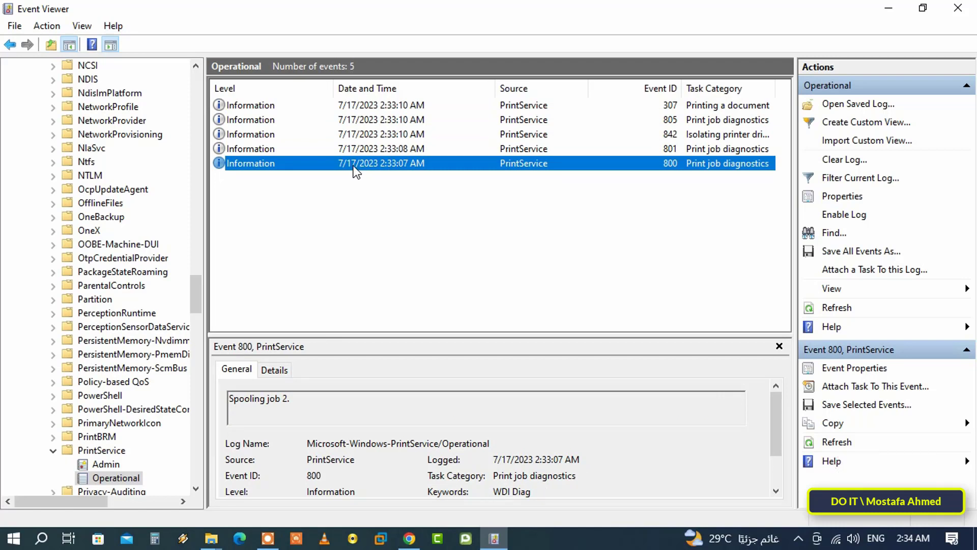
click(293, 116)
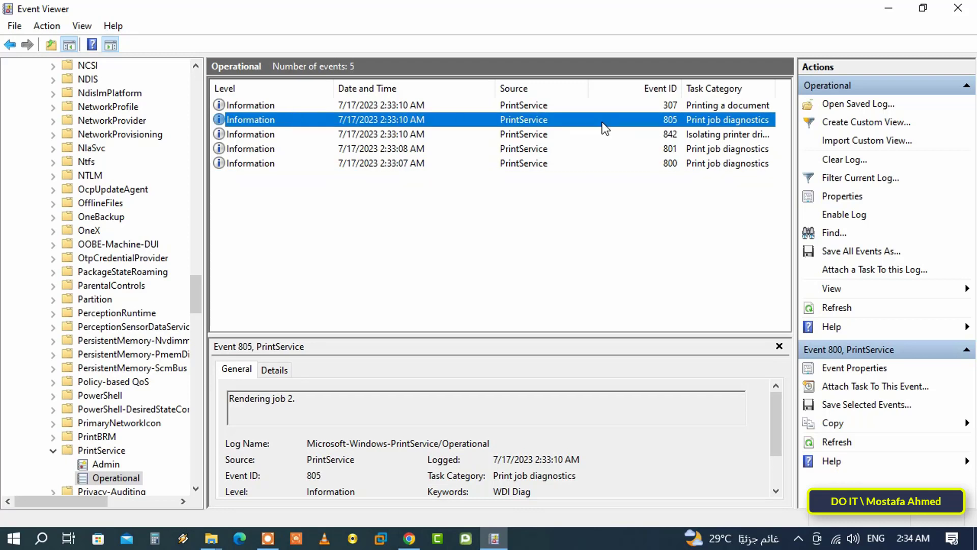
key(Up)
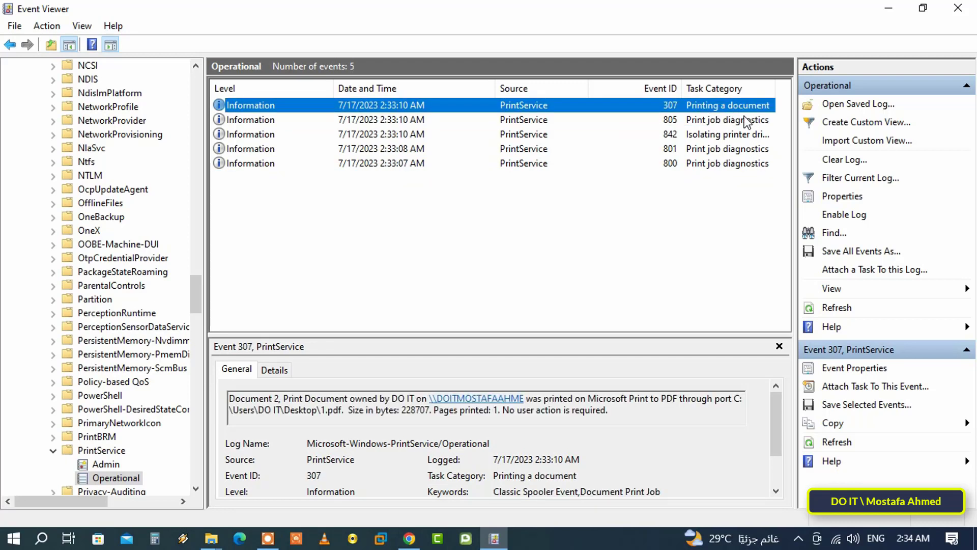